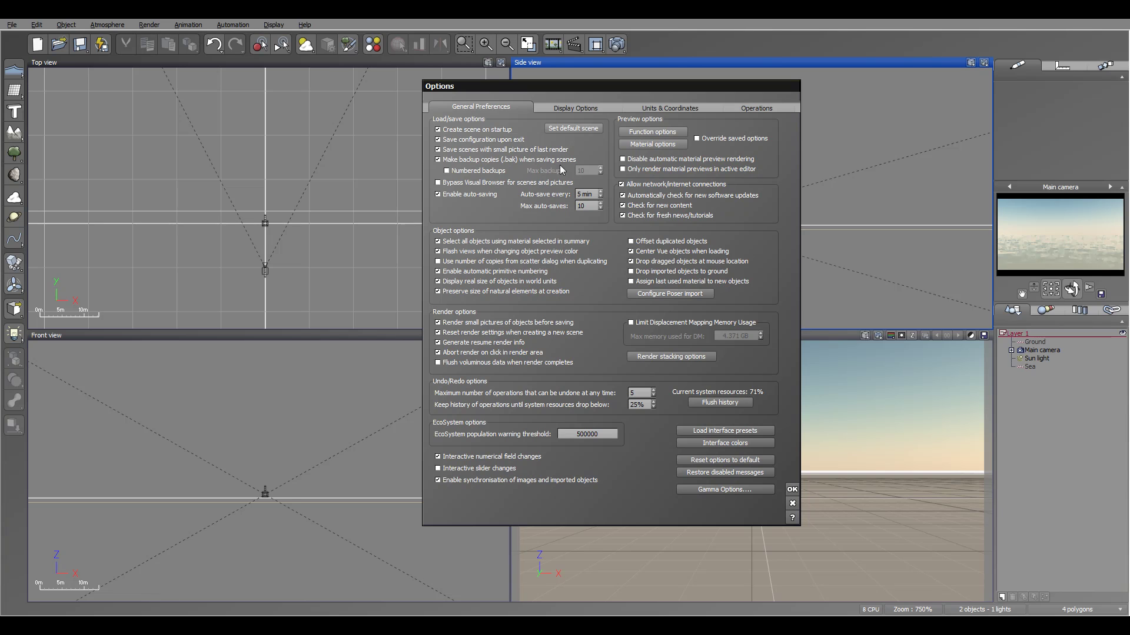
Step: Enable numbered backups for saved scenes and view the material preview options
click(446, 172)
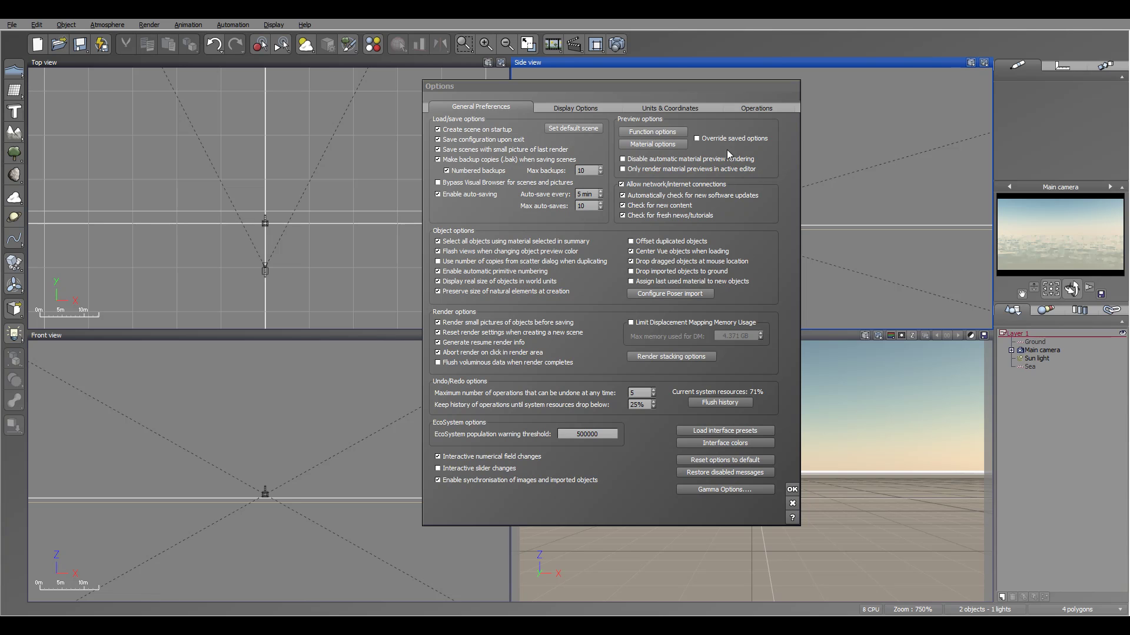
click(674, 145)
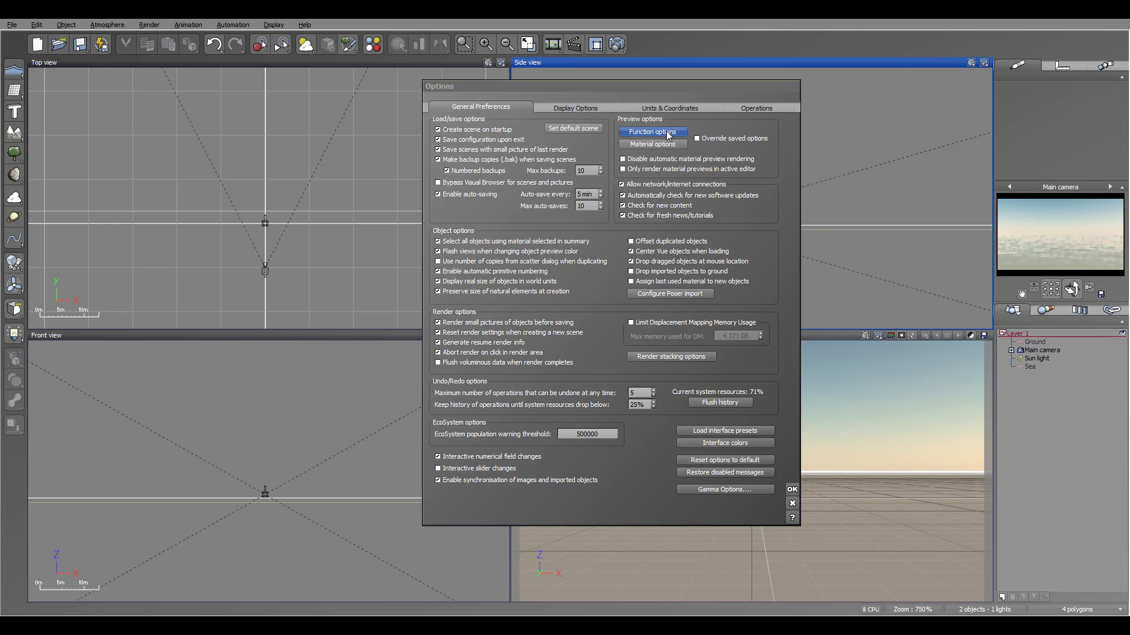
drag(796, 294, 776, 177)
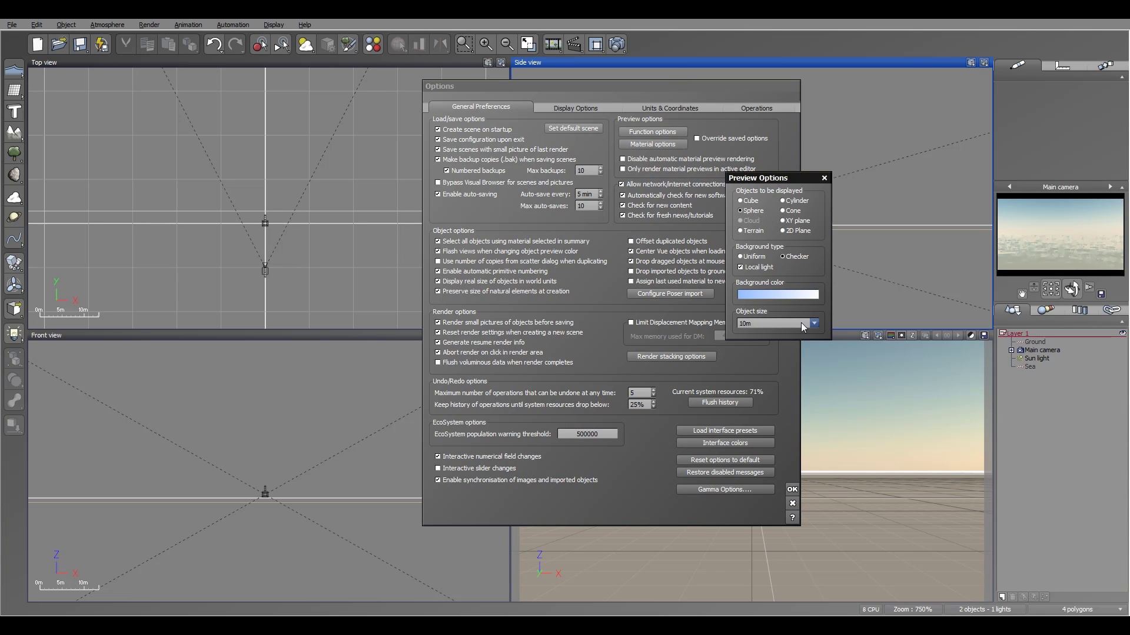
click(824, 178)
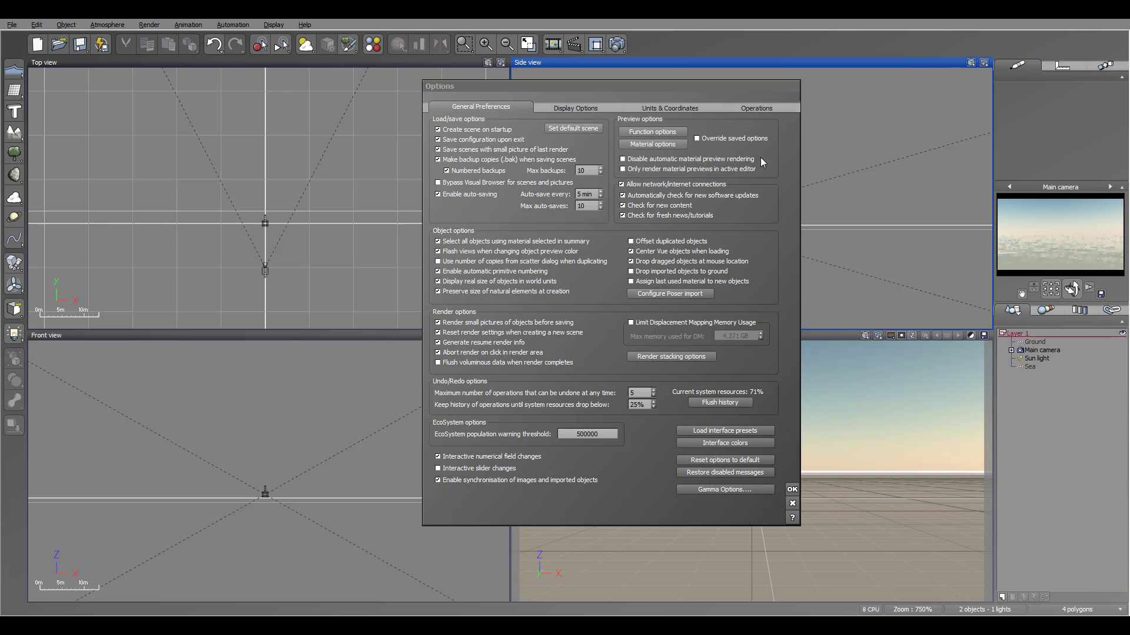
Step: Enable offsetting of duplicated objects in the object options
drag(729, 84, 709, 84)
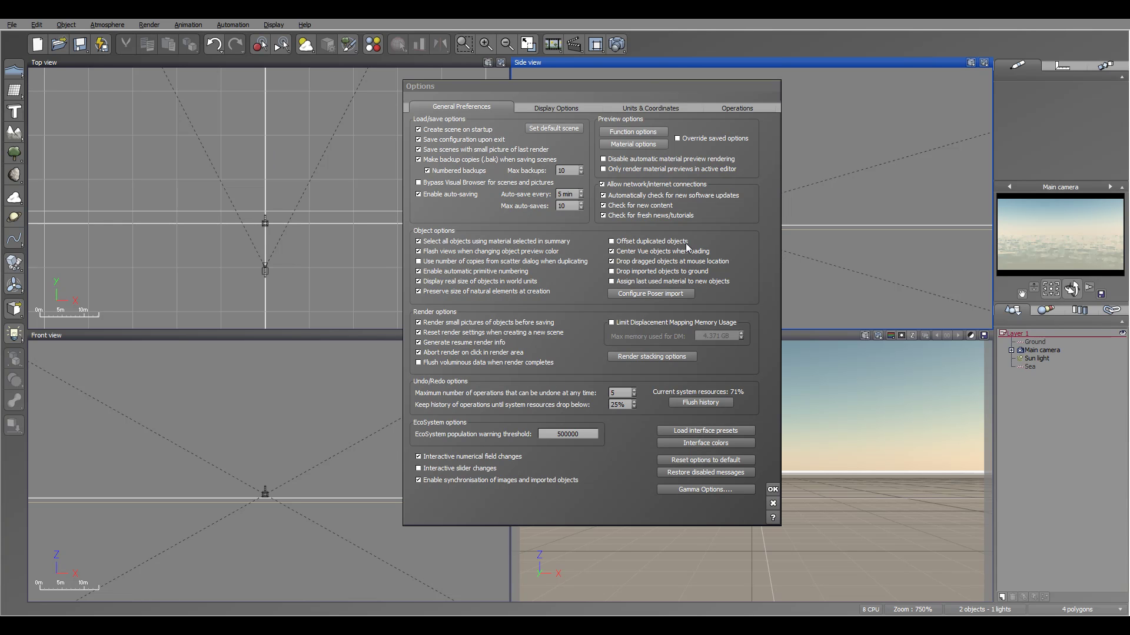
click(612, 242)
click(615, 243)
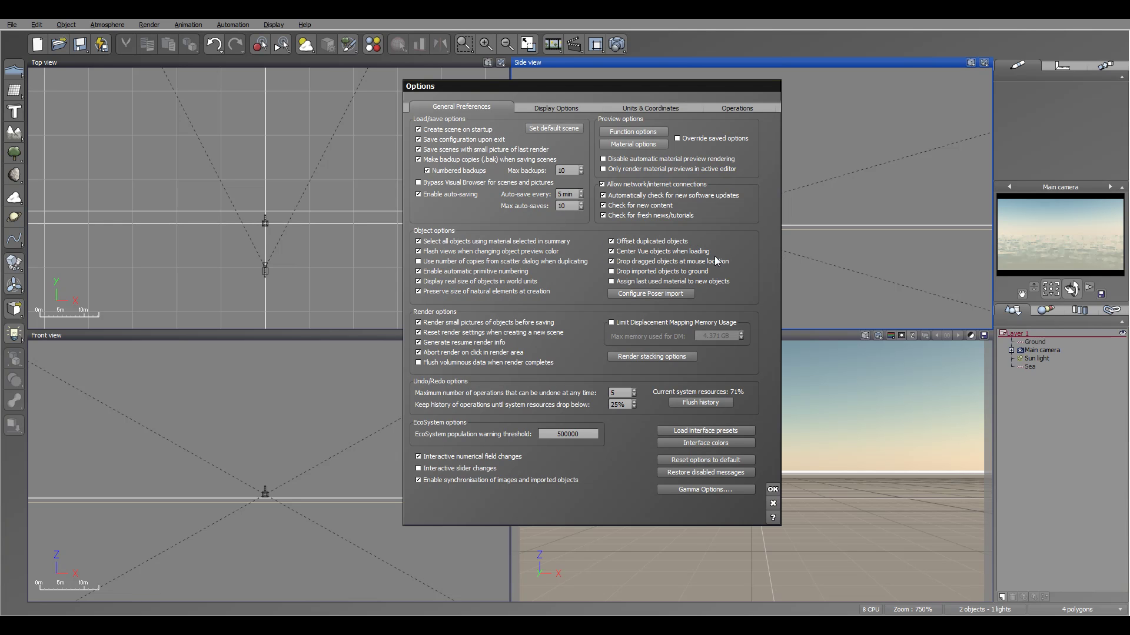
click(611, 261)
drag(703, 87, 604, 82)
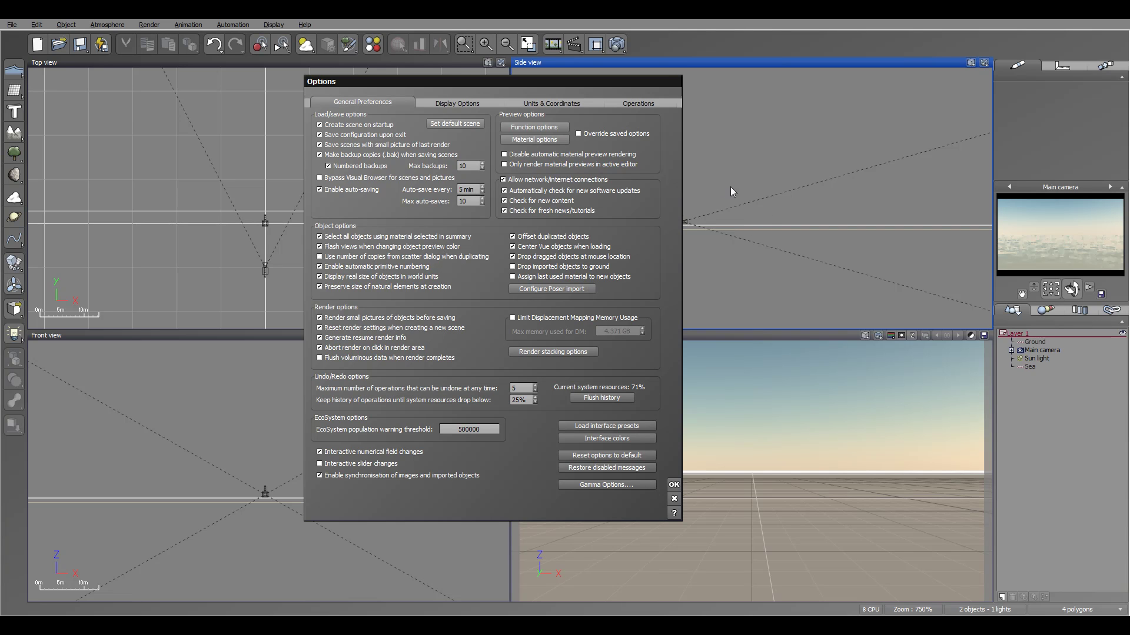
Step: Check the Poser import setup and accept it with Smith Micro Poser SDK (May 2012) as the SDK version
click(548, 290)
drag(281, 127, 449, 158)
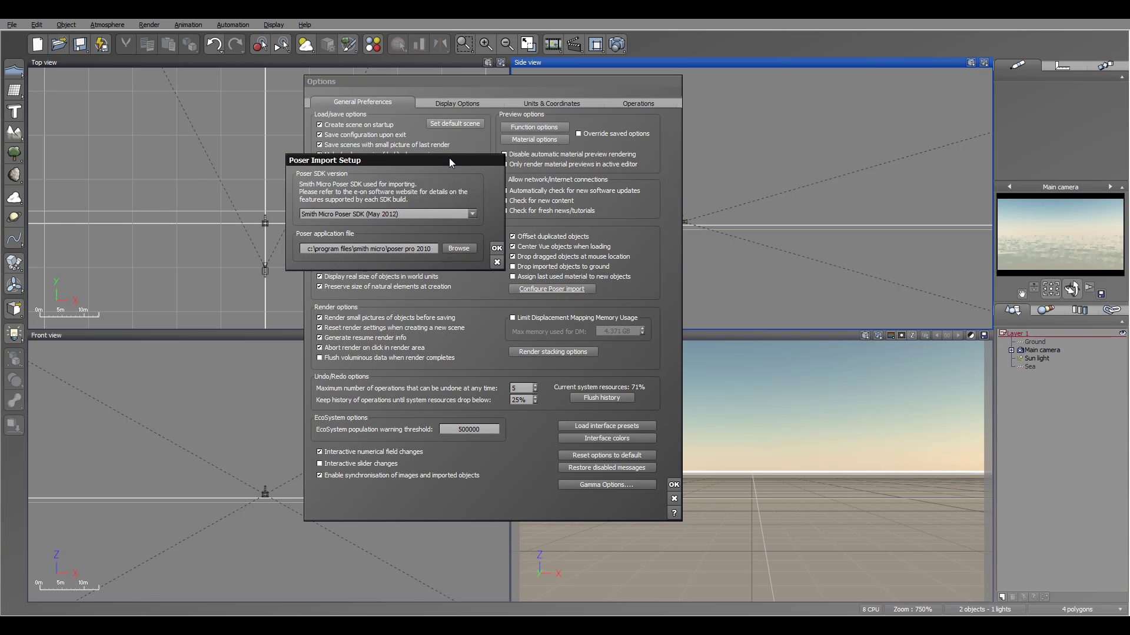
click(470, 213)
click(429, 257)
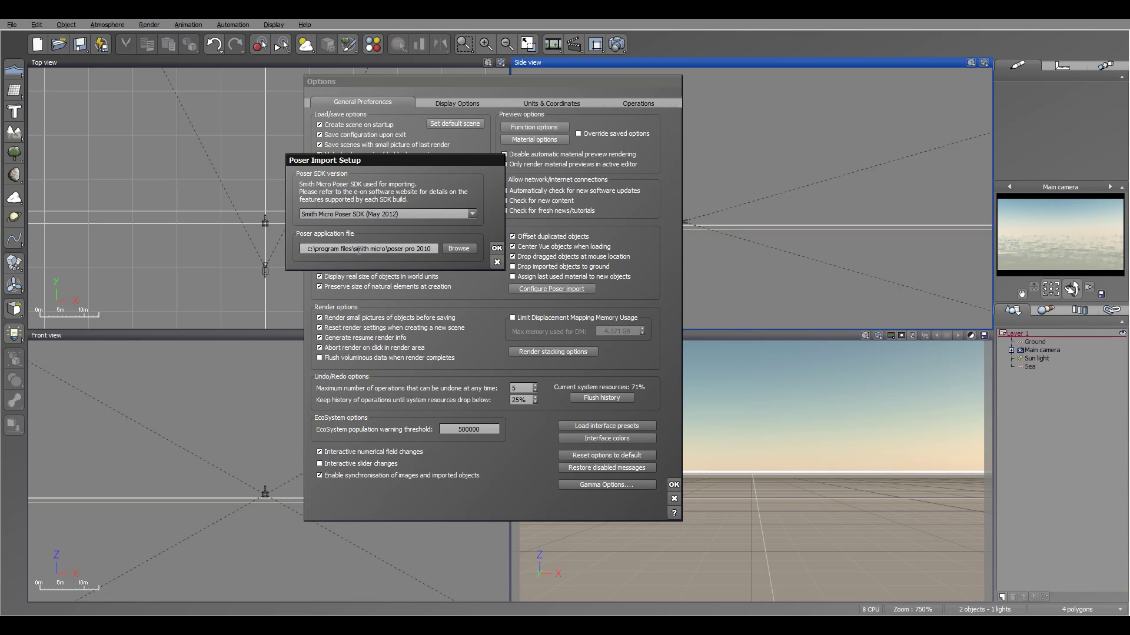
click(497, 249)
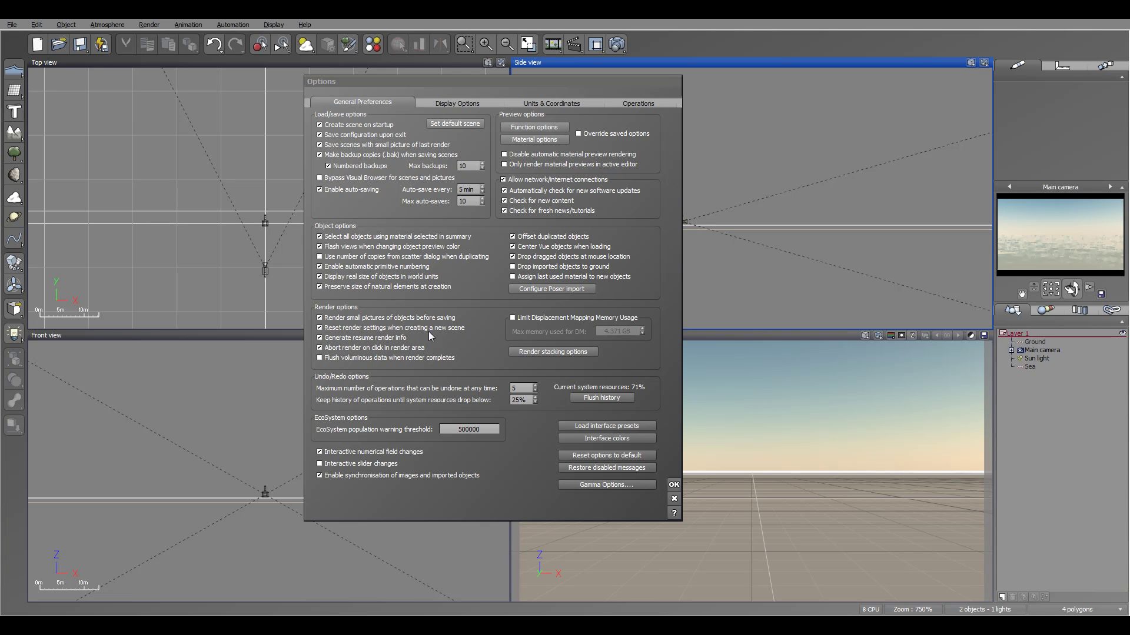
Step: Examine the auto-stacking, buffer, size limit and folder settings in the render stacking options and cancel out
click(320, 329)
click(553, 352)
drag(573, 231, 596, 186)
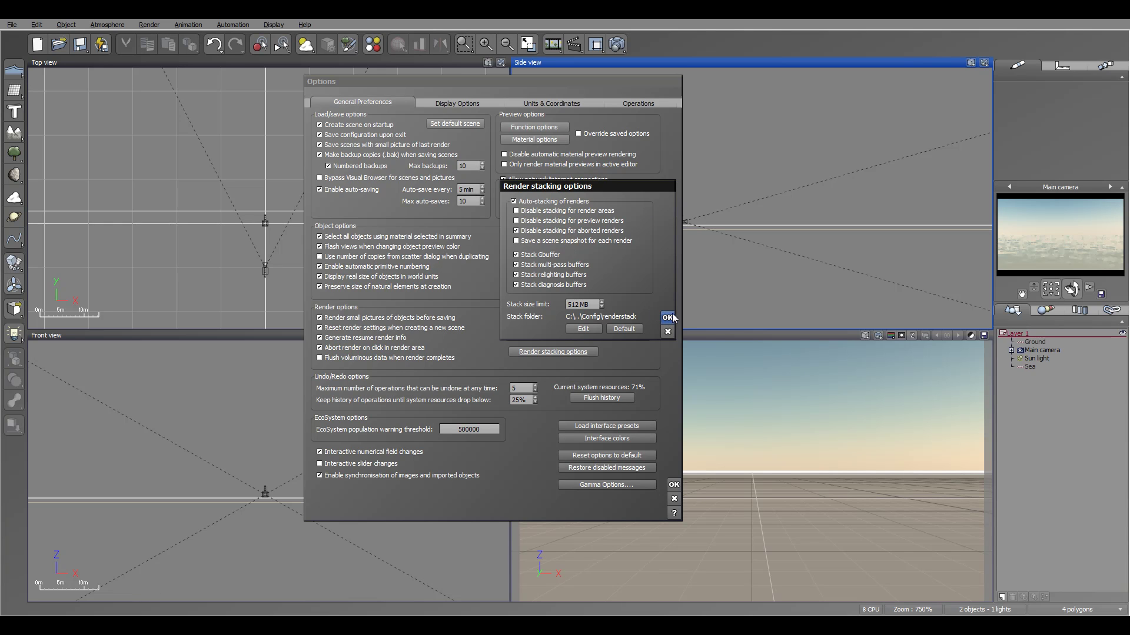
click(668, 332)
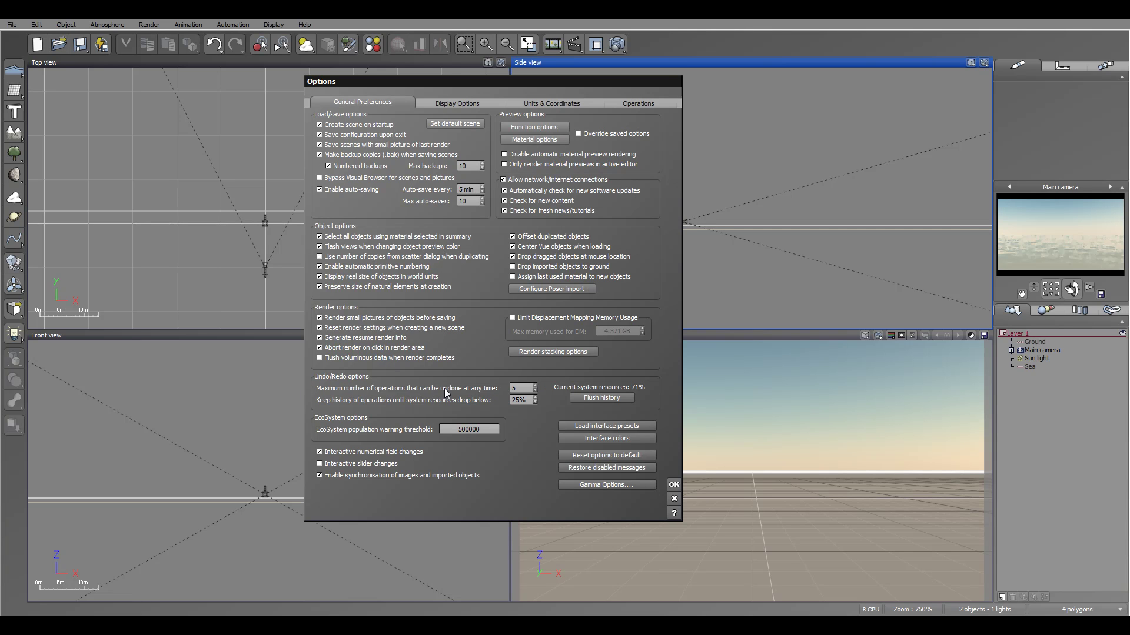
Step: Set the maximum number of operations that can be undone to 10
double_click(527, 388)
text(10)
key(Return)
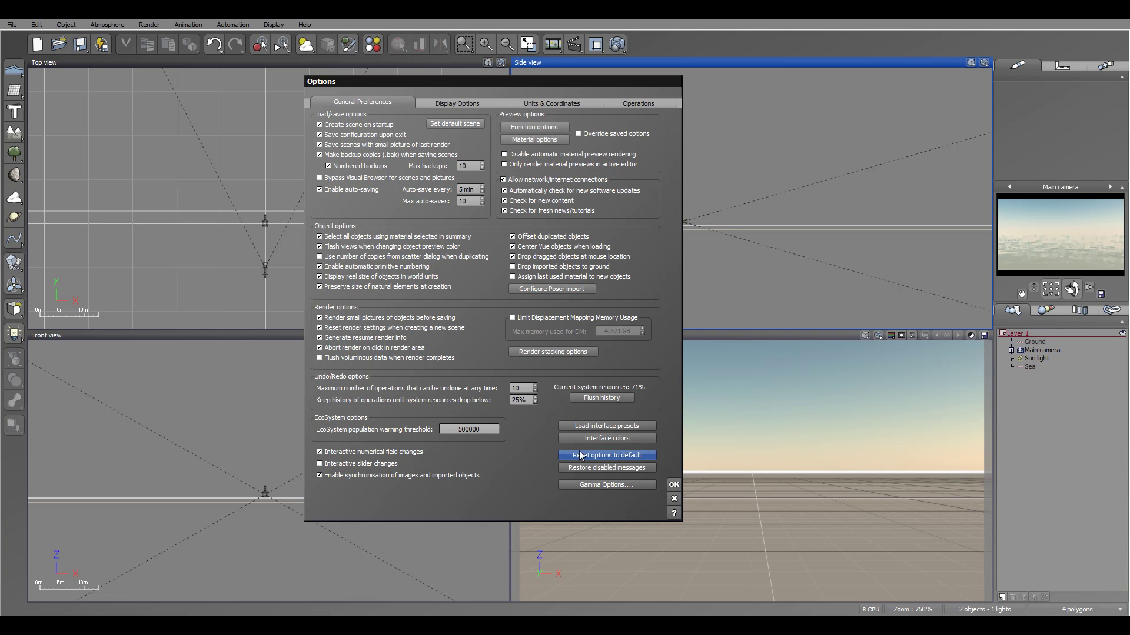
Step: Set the EcoSystem population warning threshold to 5000000
click(490, 437)
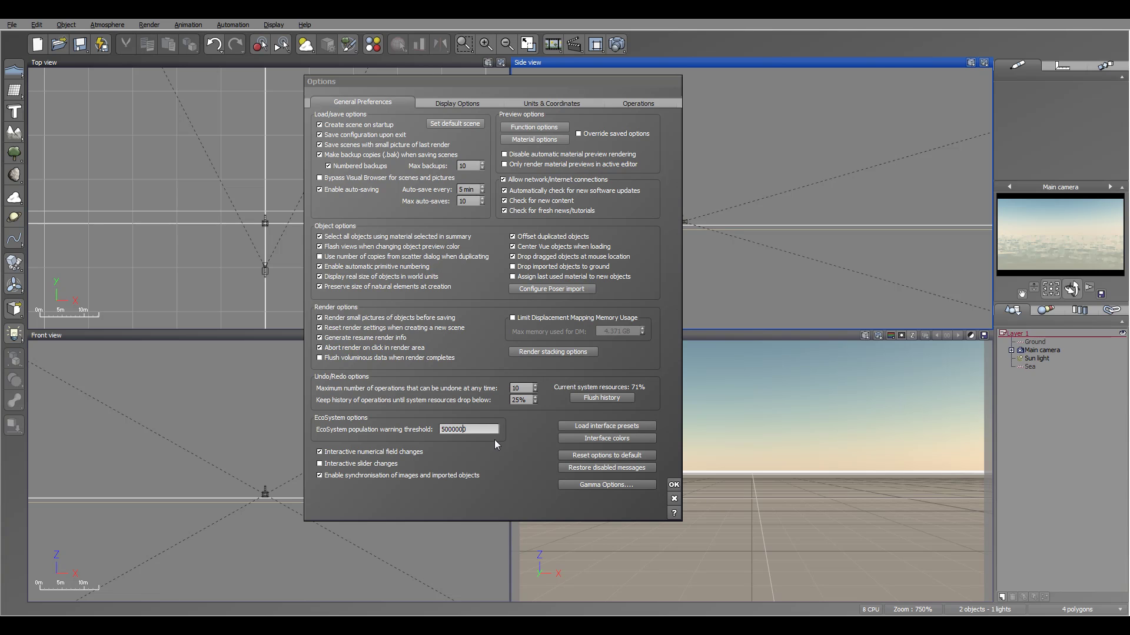
click(526, 457)
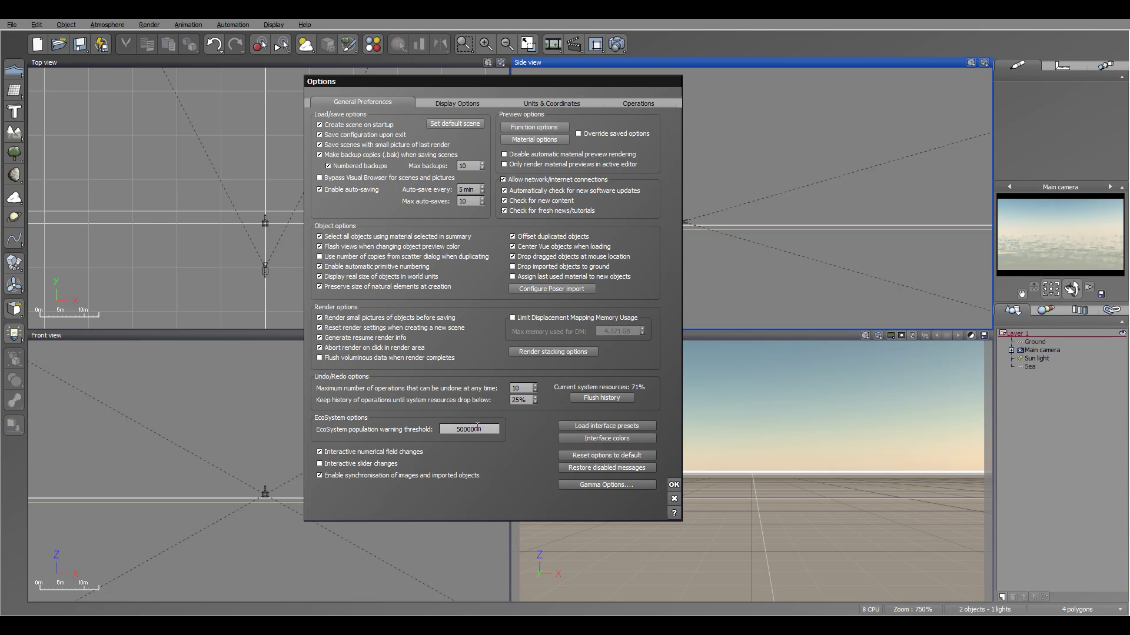
click(453, 430)
click(321, 476)
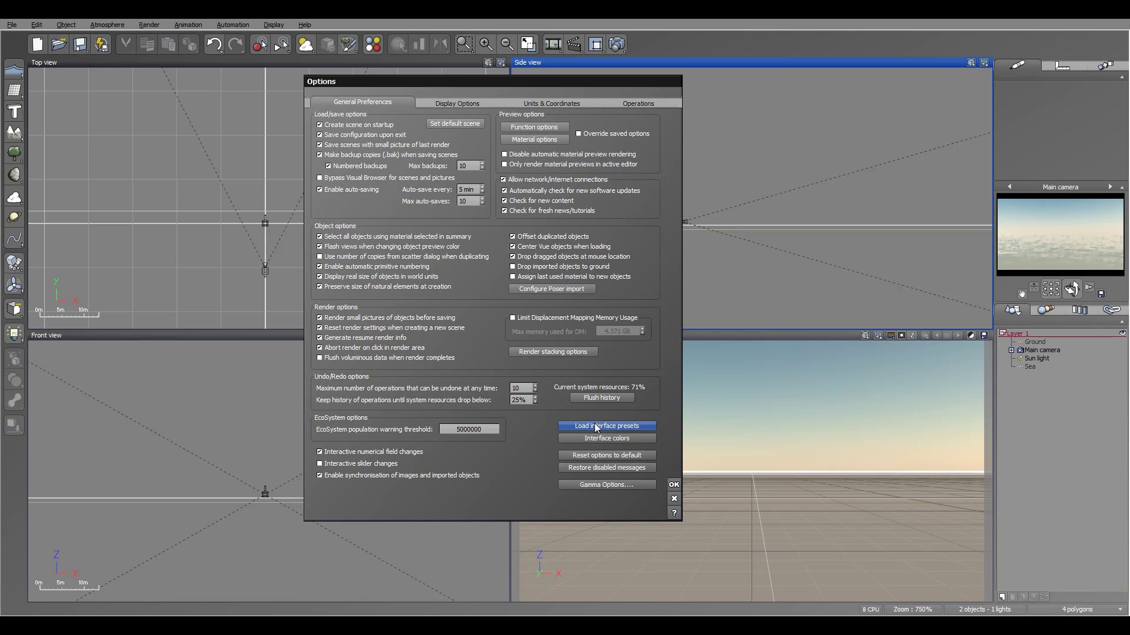
Step: Load the Maya 2011 user interface preset
click(633, 426)
click(603, 346)
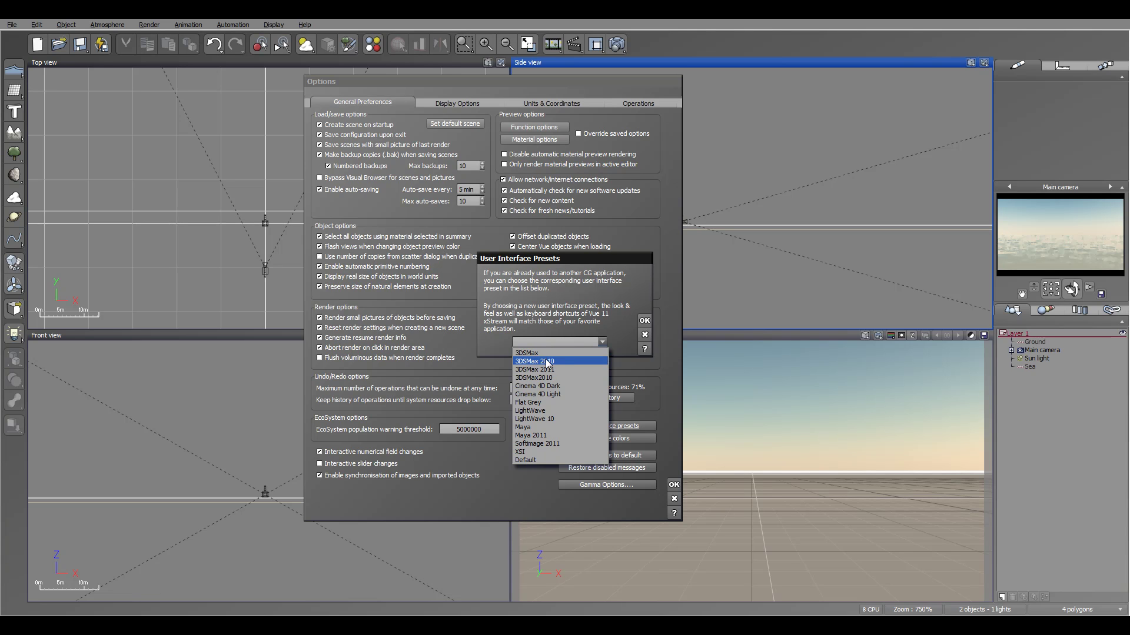
click(542, 436)
click(645, 321)
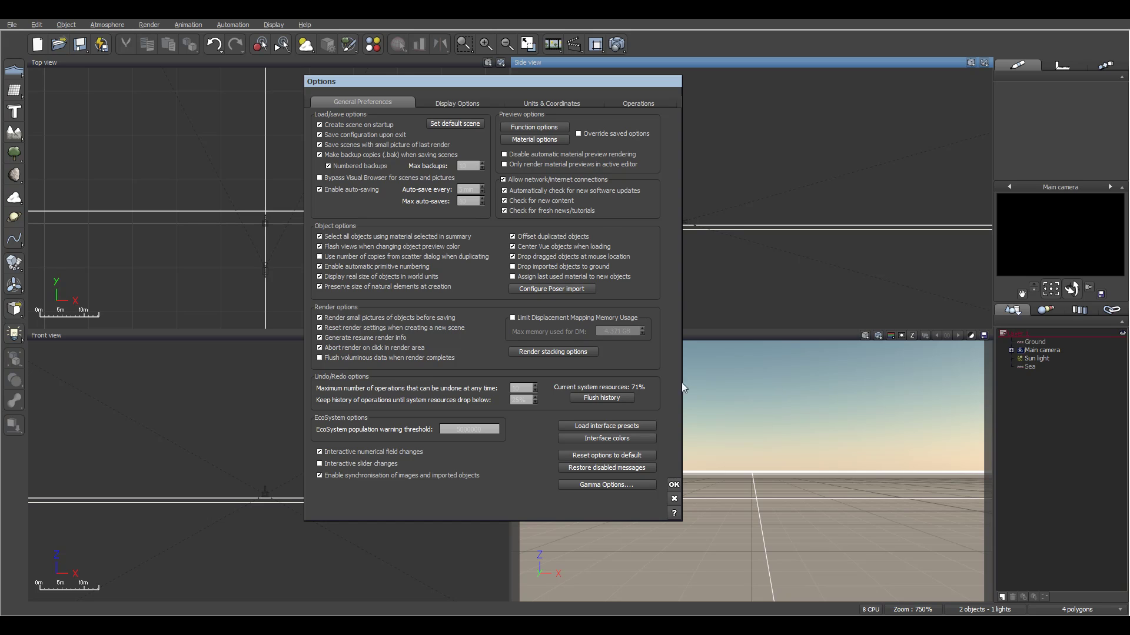
Step: Switch the user interface preset back to Default
click(650, 427)
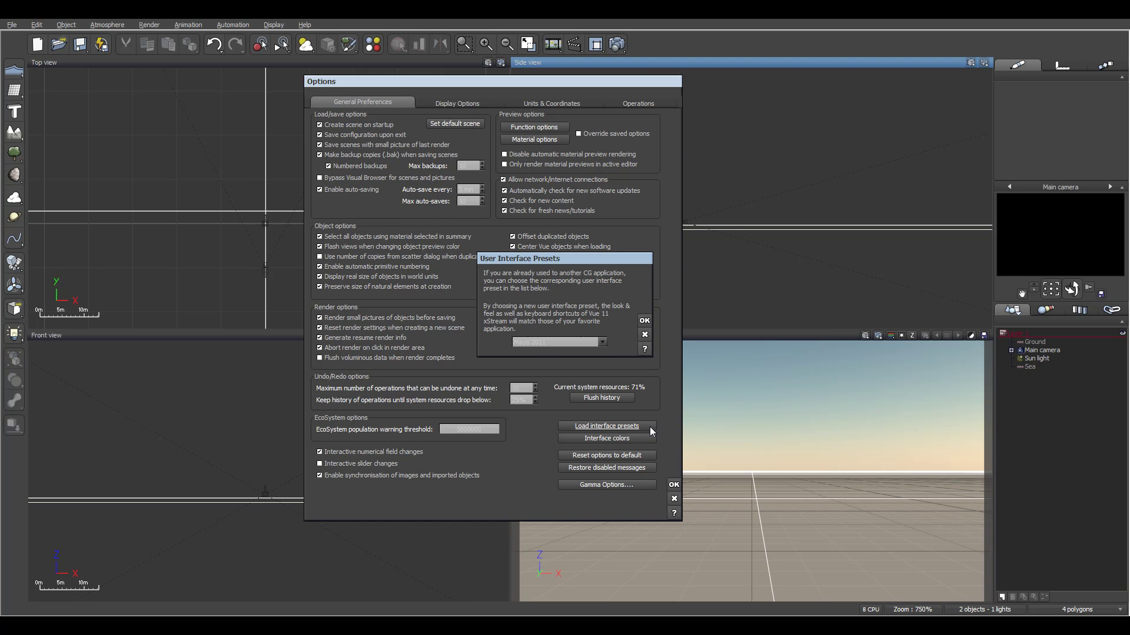
click(602, 343)
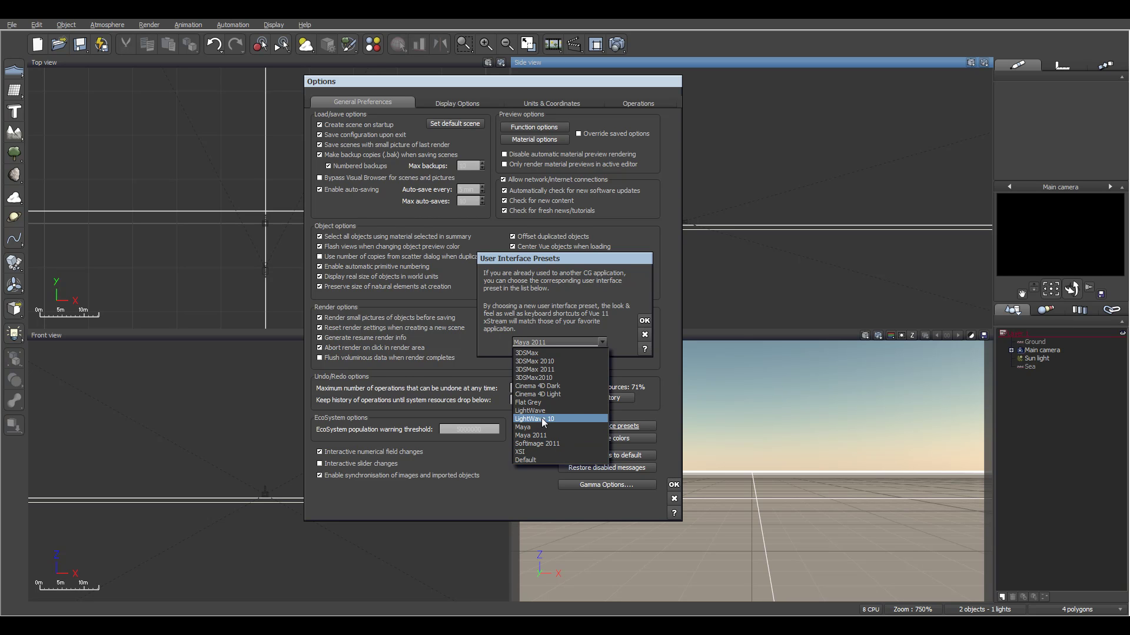
click(532, 460)
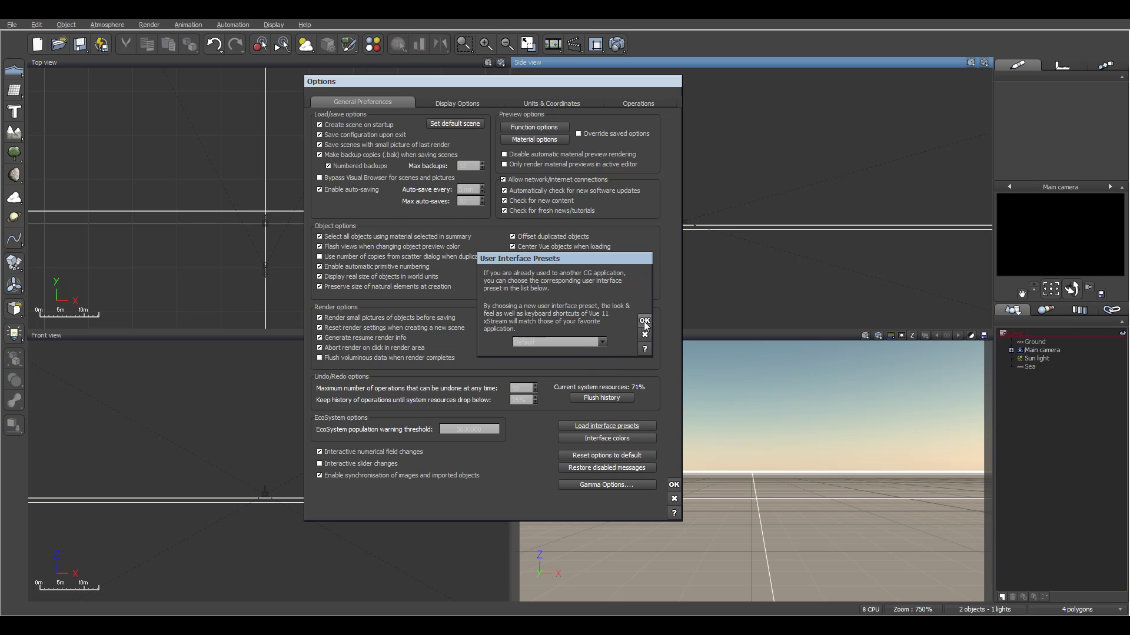
click(644, 320)
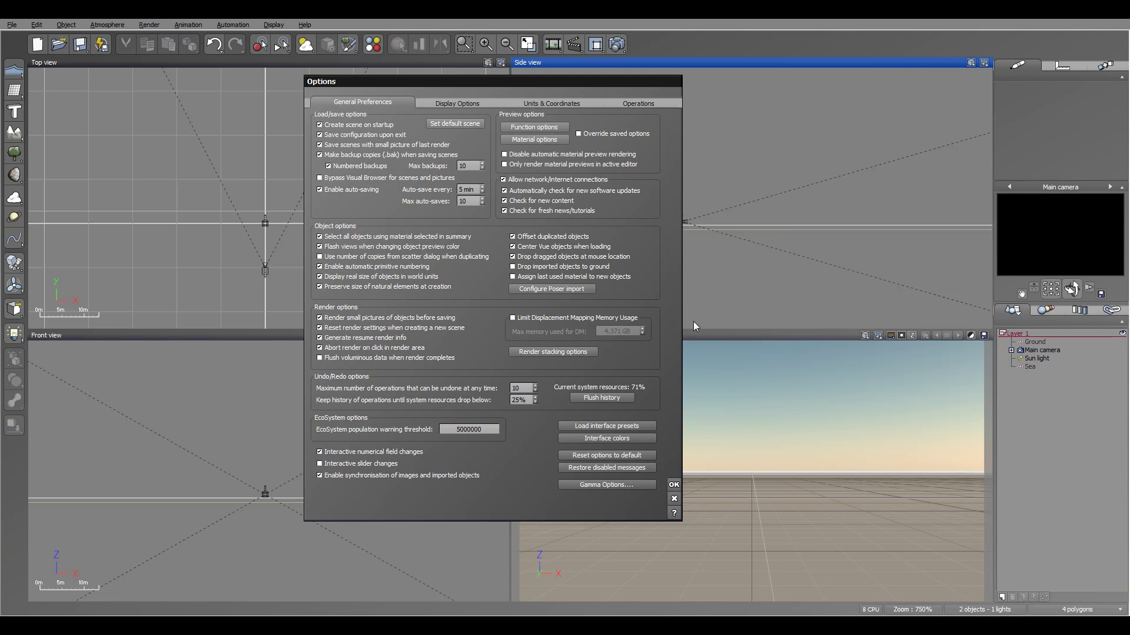
Step: View the color assignments in the Interface Color Editor and cancel without editing any color
drag(634, 77, 637, 90)
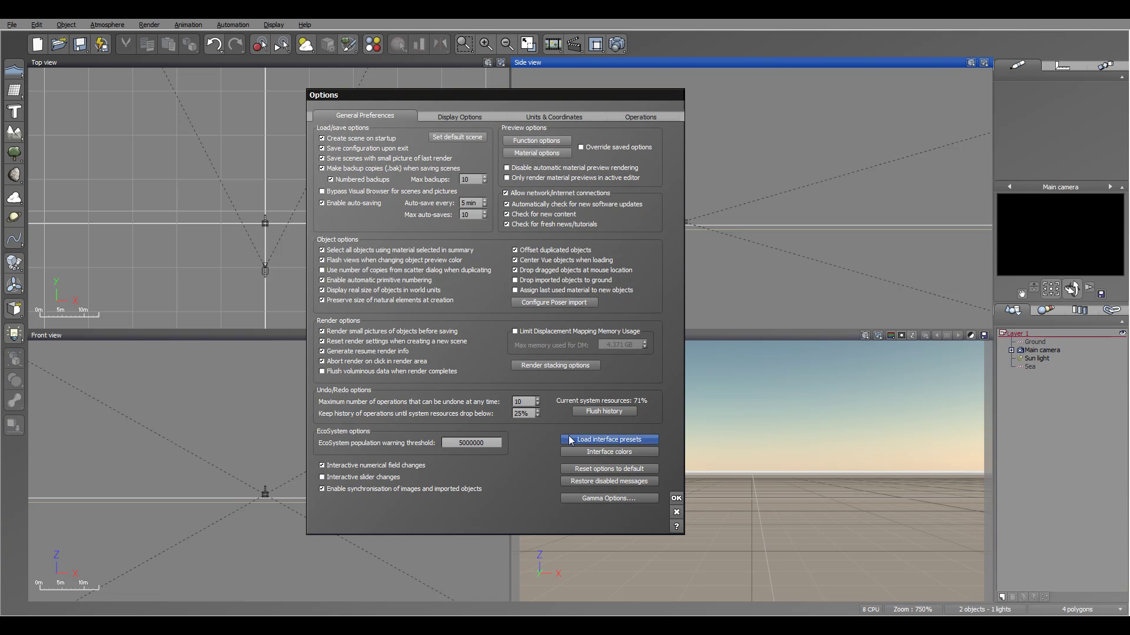
click(612, 452)
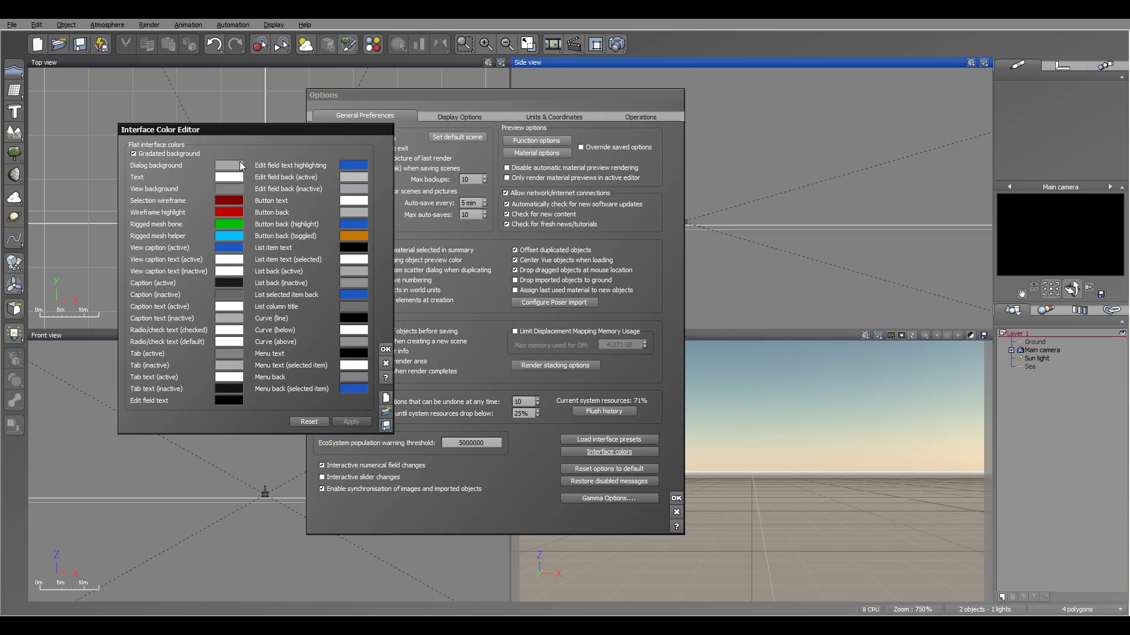
click(386, 364)
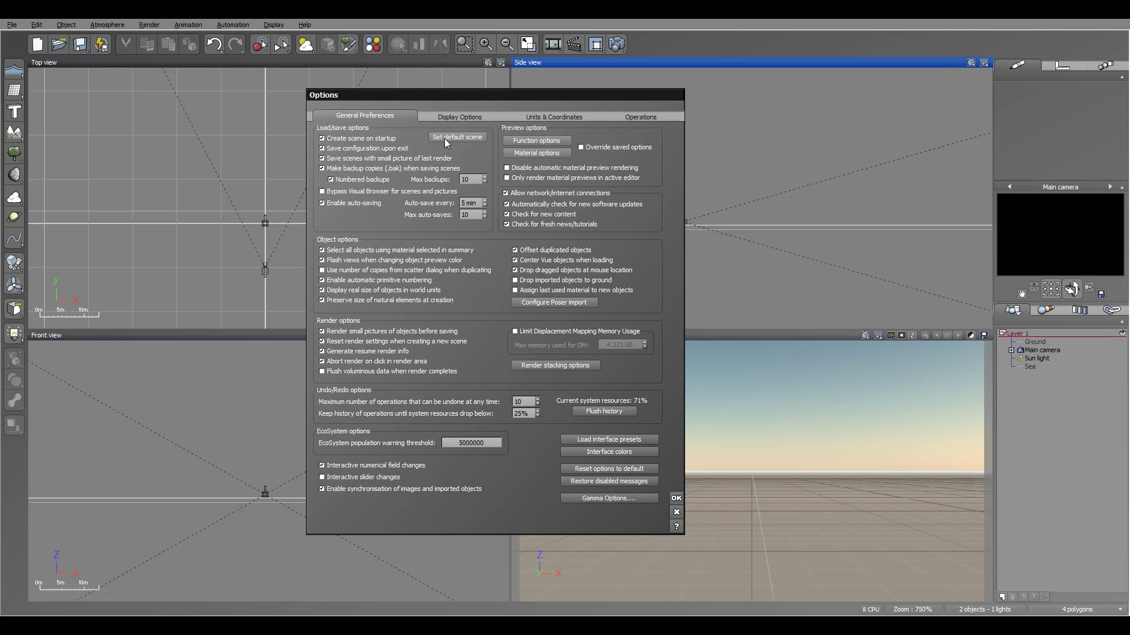
Step: Try enabling gamma correction in the gamma options with a display gamma of 2.1
click(593, 500)
drag(435, 319, 633, 182)
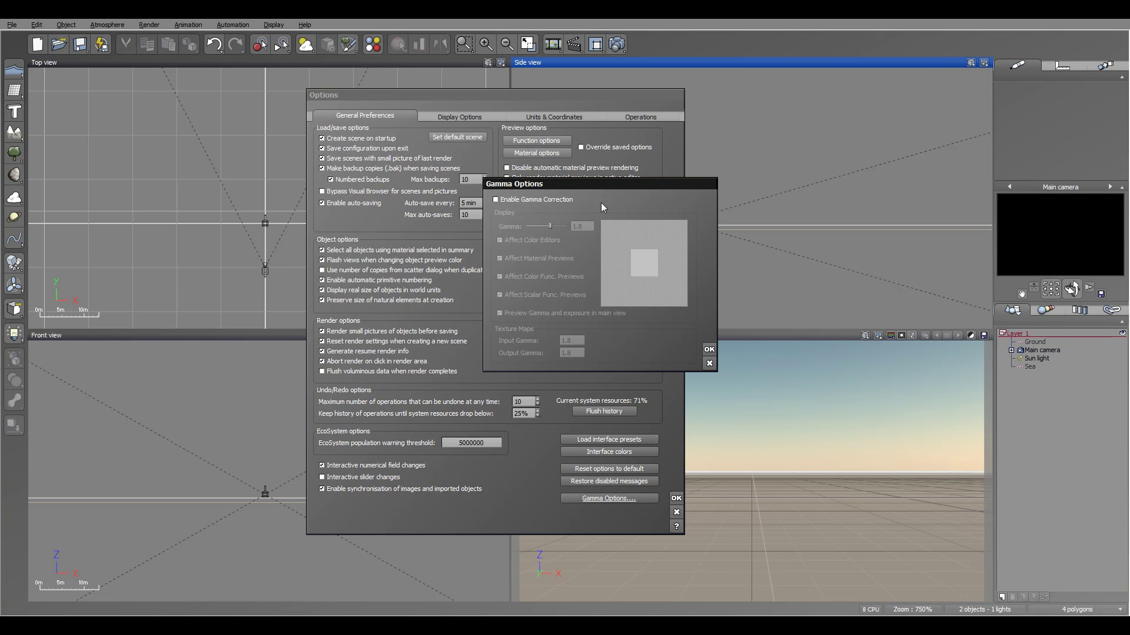
click(496, 200)
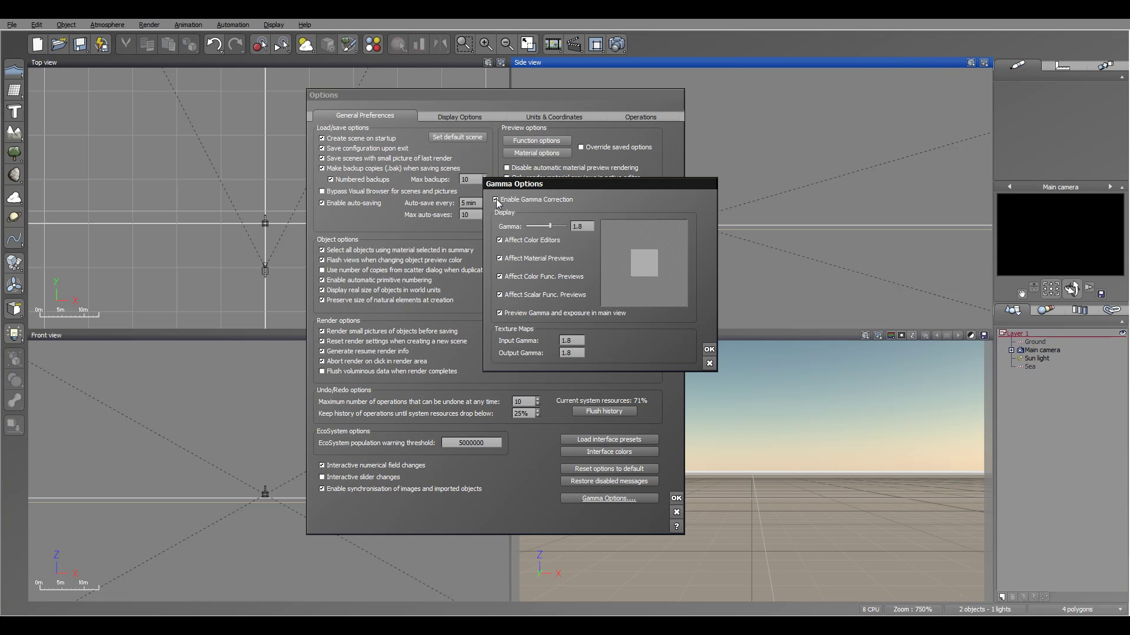
click(591, 227)
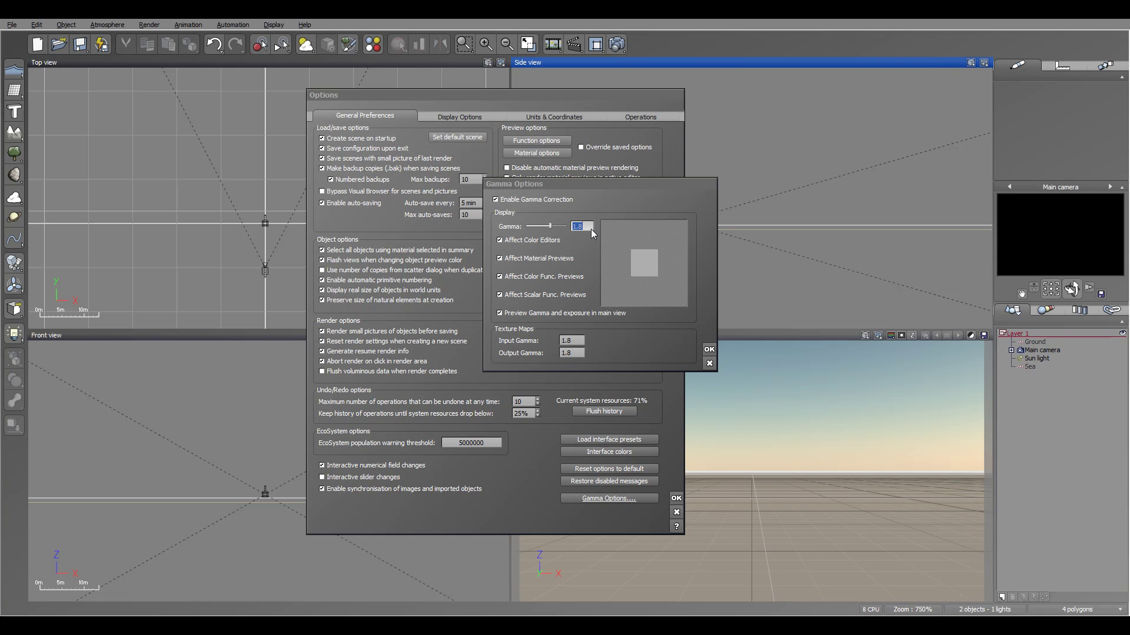
text(2.1)
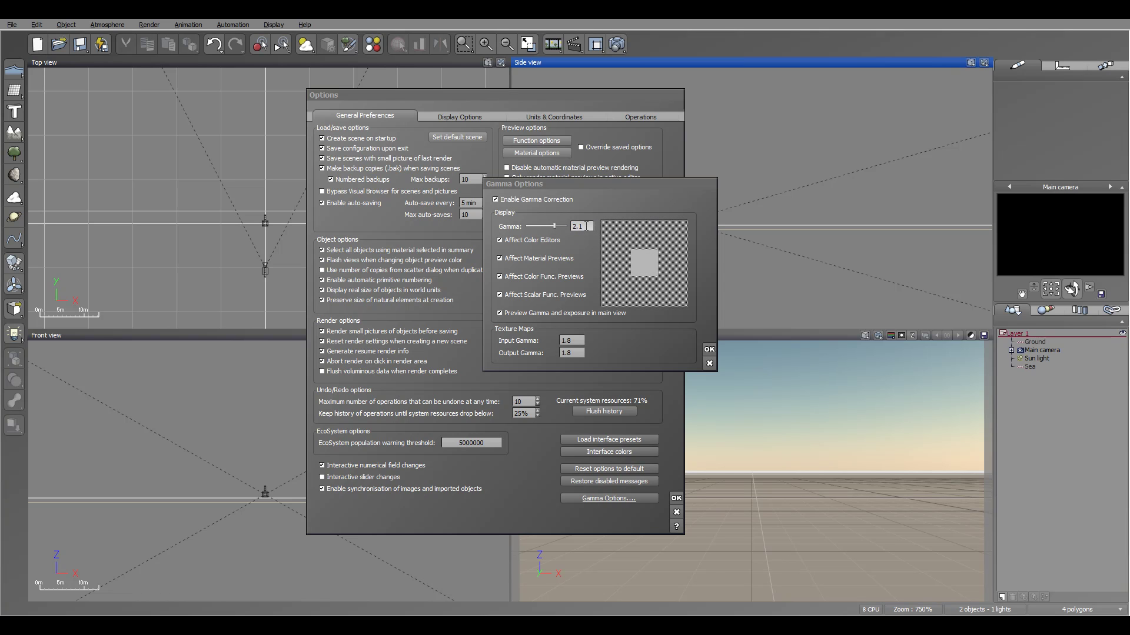
Step: Set the display gamma back to 1.8 and discard the gamma options changes
key(BackSpace)
key(BackSpace)
key(BackSpace)
text(1.8)
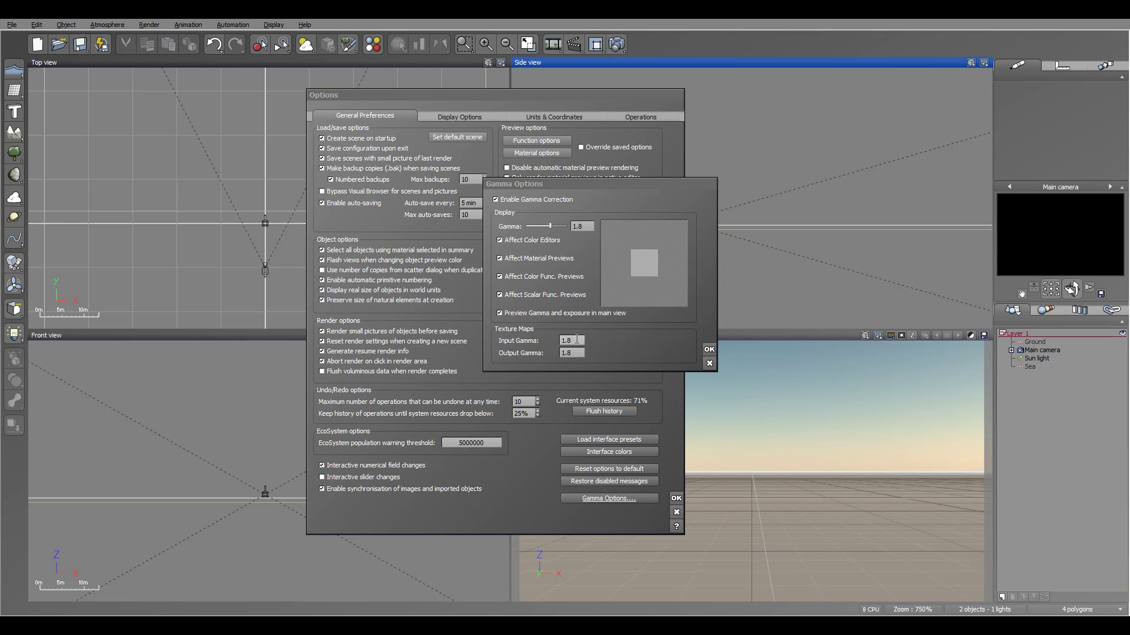
click(709, 365)
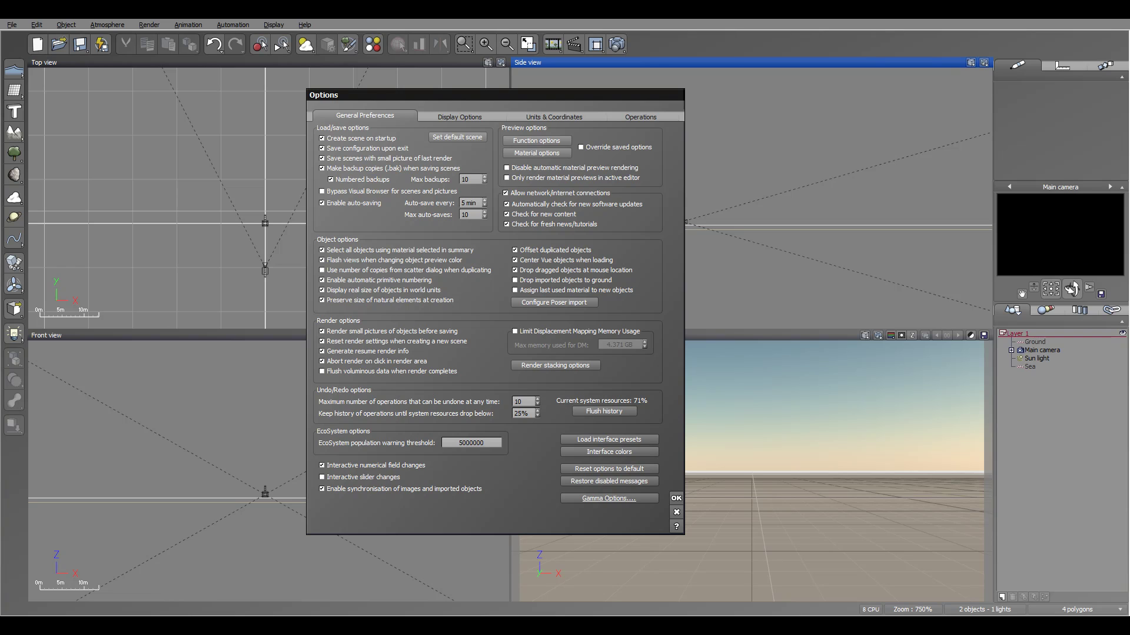